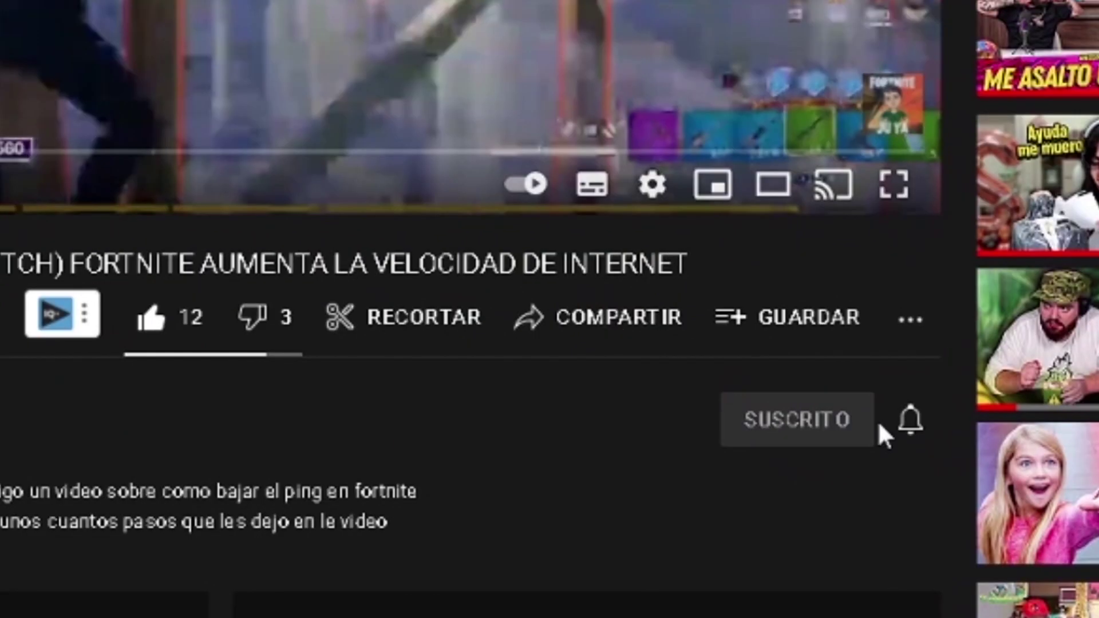
# Open the notification options of the subscribed channel
pyautogui.click(996, 441)
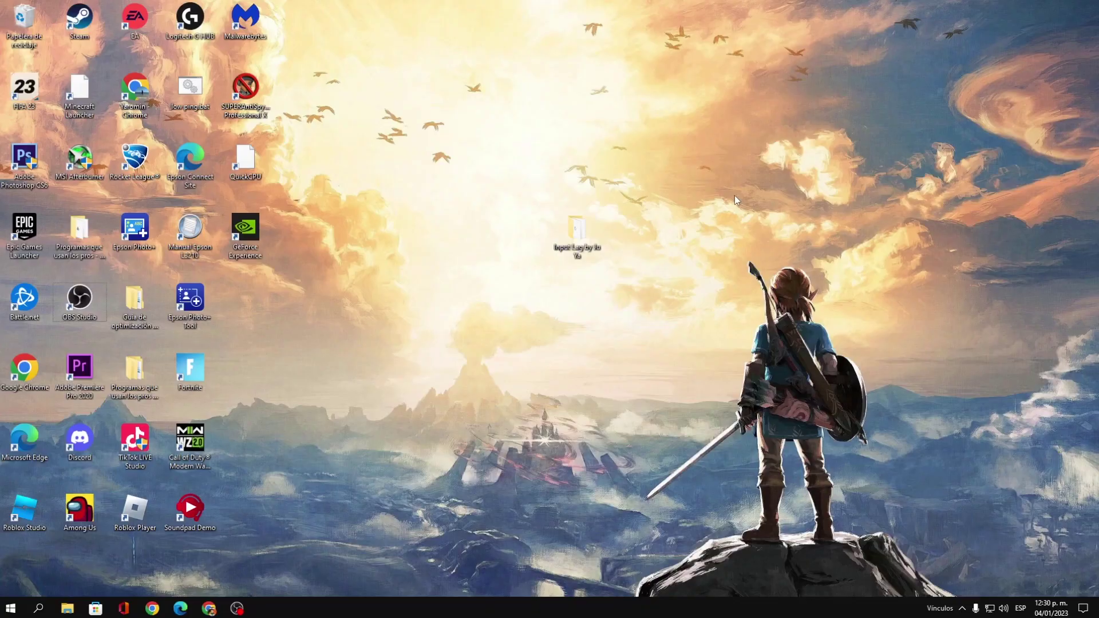
# Move the Input Lag by Ju Ya folder lower on the desktop
pyautogui.moveTo(720, 130); pyautogui.dragTo(479, 309)
pyautogui.moveTo(575, 235); pyautogui.dragTo(576, 306)
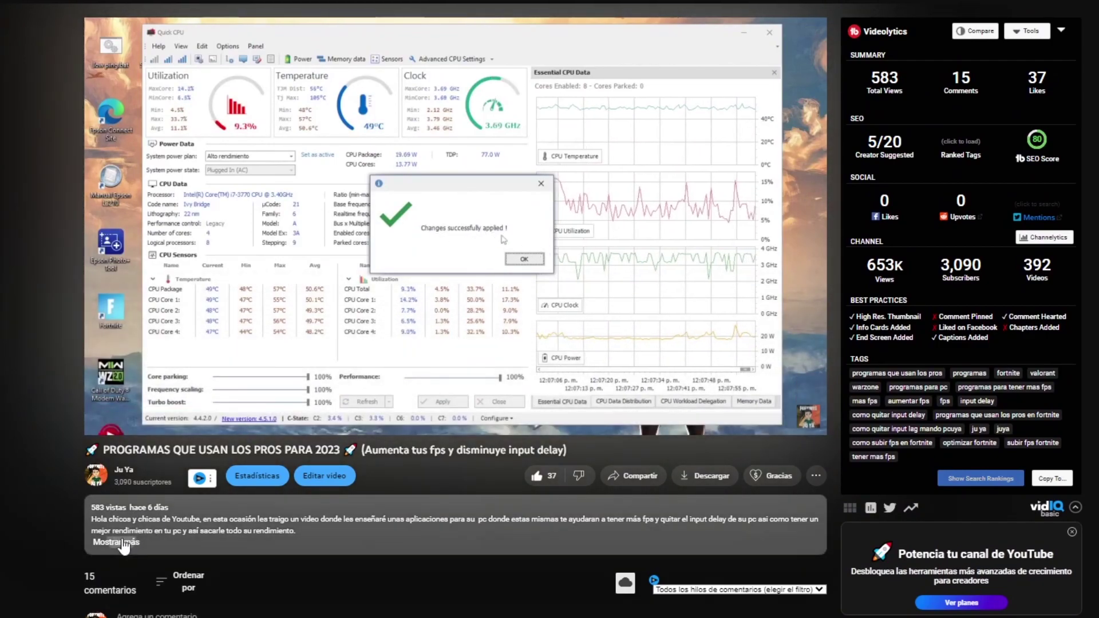
# Expand the description of the PROGRAMAS QUE USAN LOS PROS PARA 2023 video and open its Drive download link
pyautogui.click(123, 540)
pyautogui.scroll(-1, 122, 538)
pyautogui.click(286, 421)
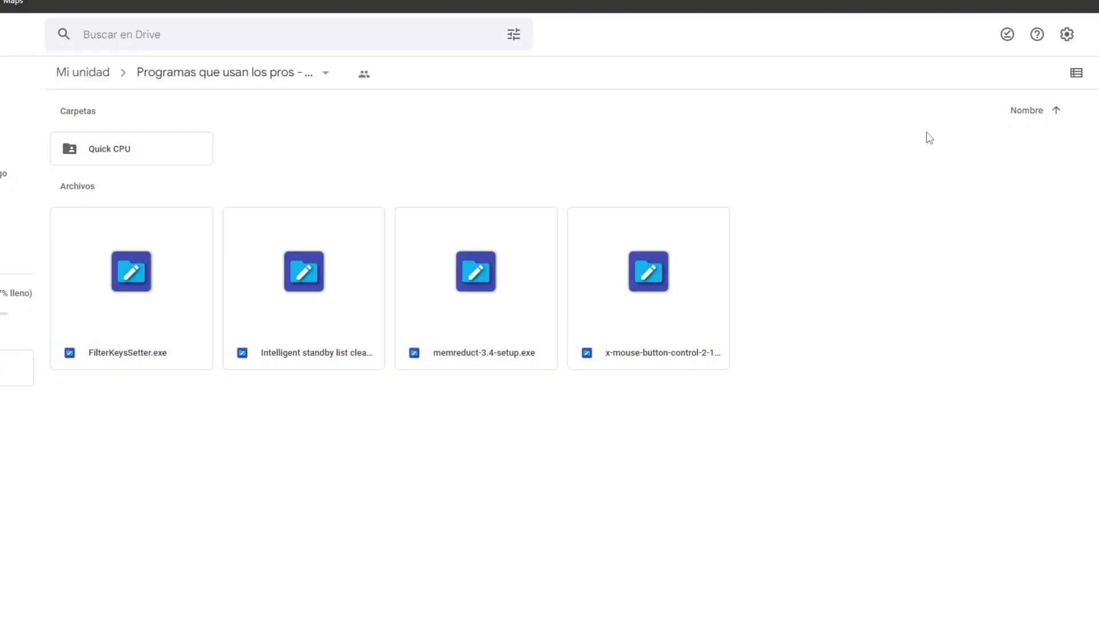
# Select the Quick CPU folder and all four program files in the shared Drive folder and bring up their available actions
pyautogui.moveTo(926, 135); pyautogui.dragTo(36, 329)
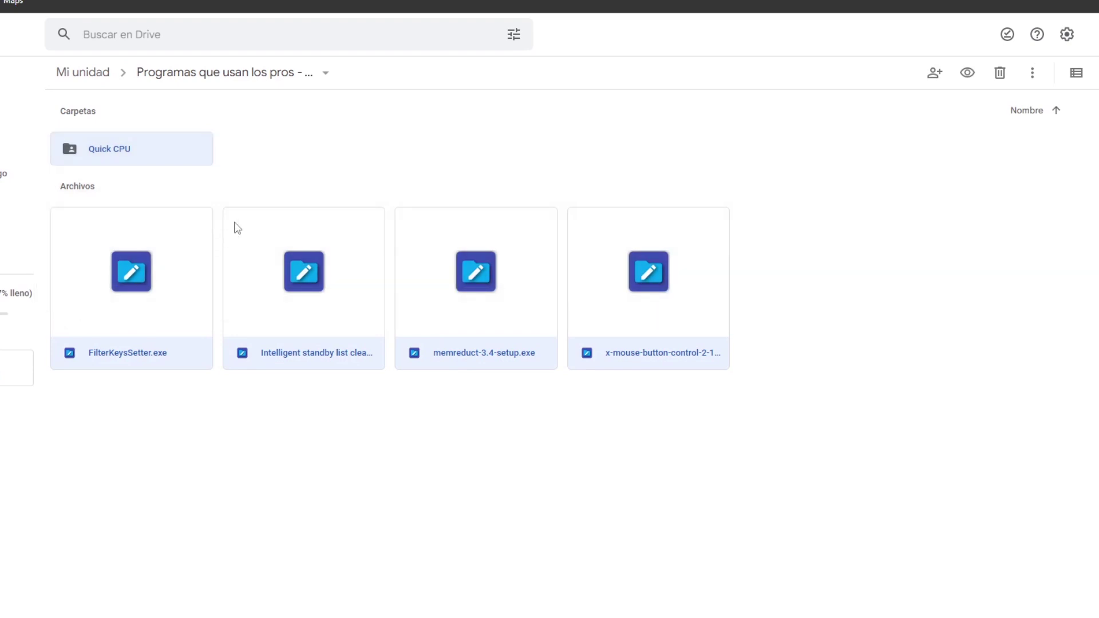
pyautogui.rightClick(208, 235)
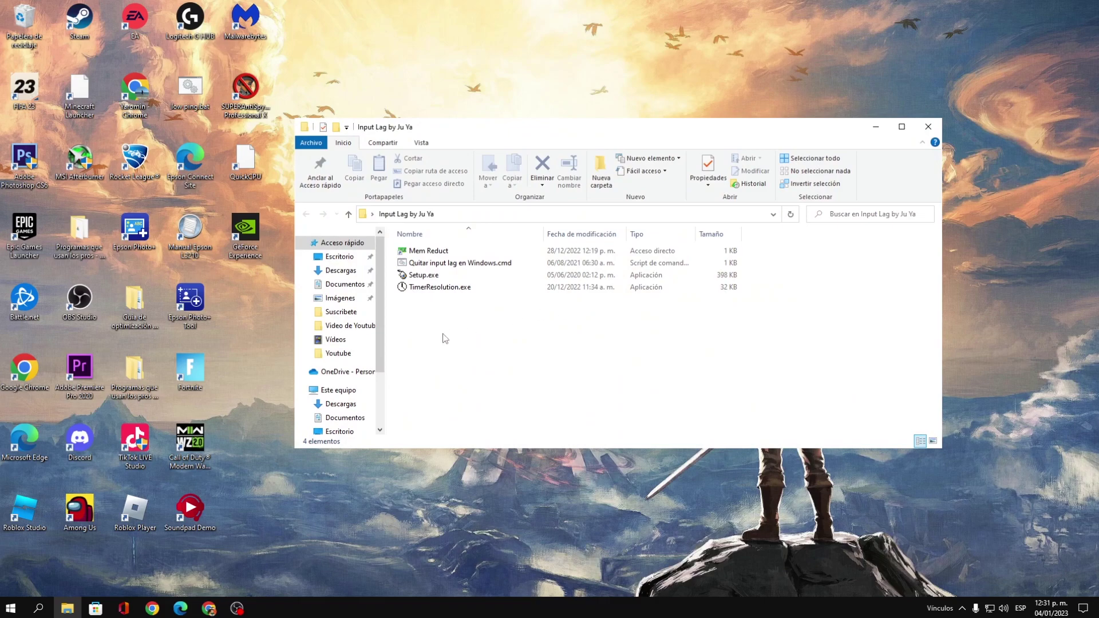
# Run Quitar input lag en Windows.cmd as administrator and dismiss its console window
pyautogui.moveTo(441, 339); pyautogui.dragTo(499, 301)
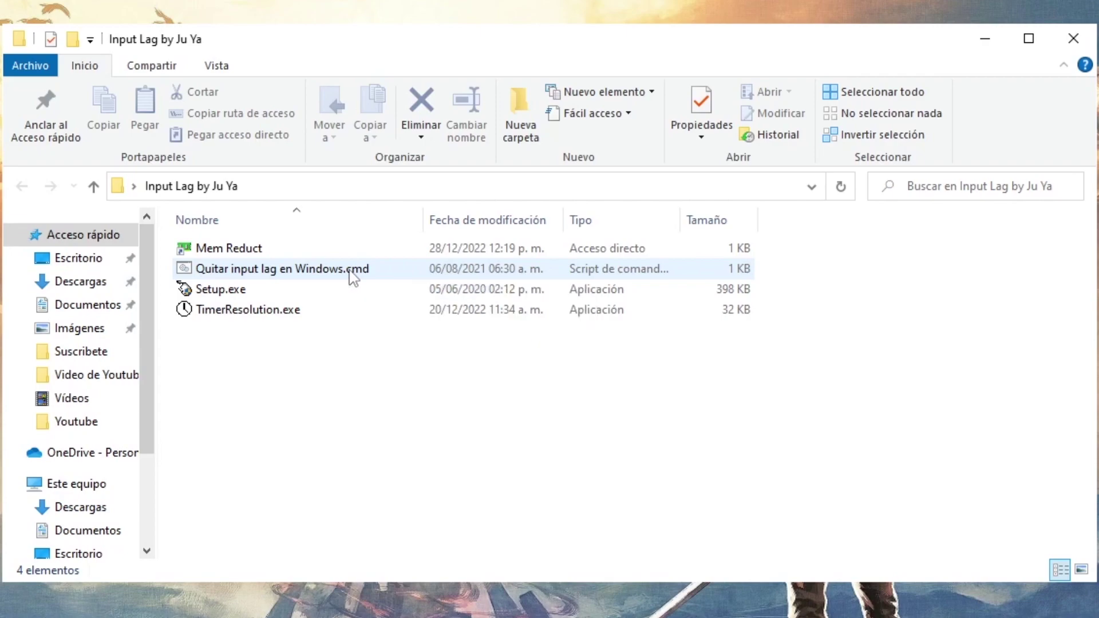
pyautogui.rightClick(351, 275)
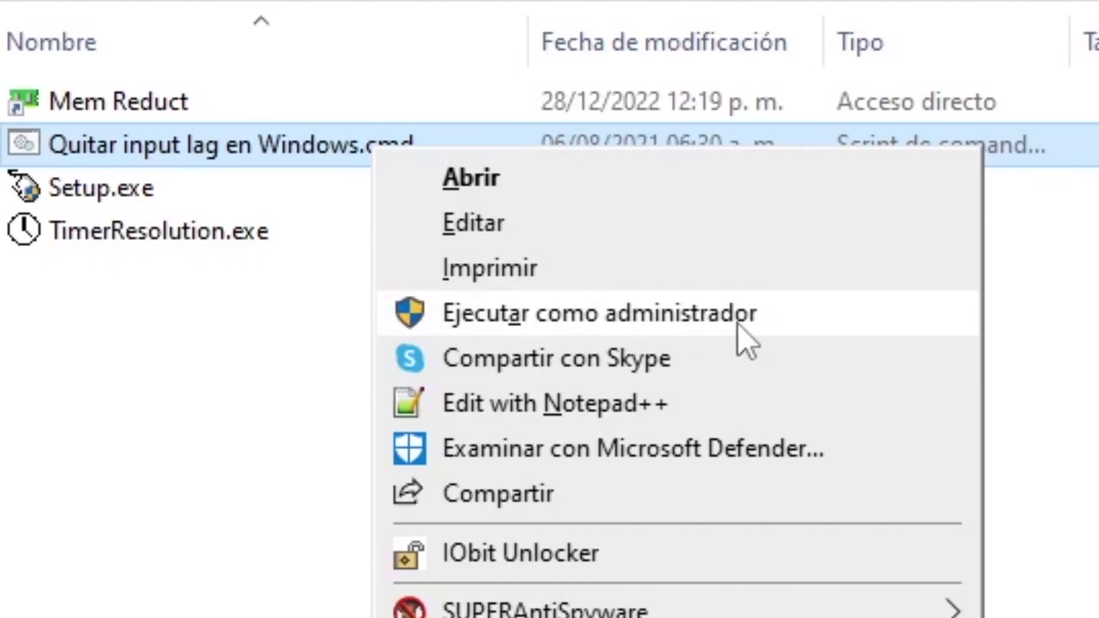
pyautogui.click(635, 325)
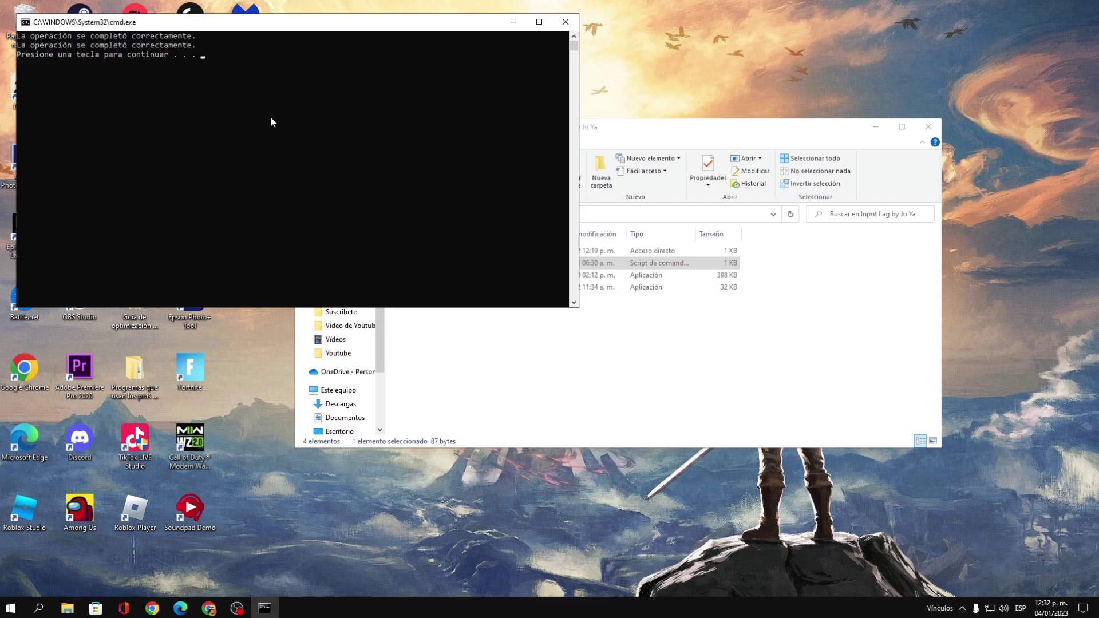
pyautogui.press('Return')
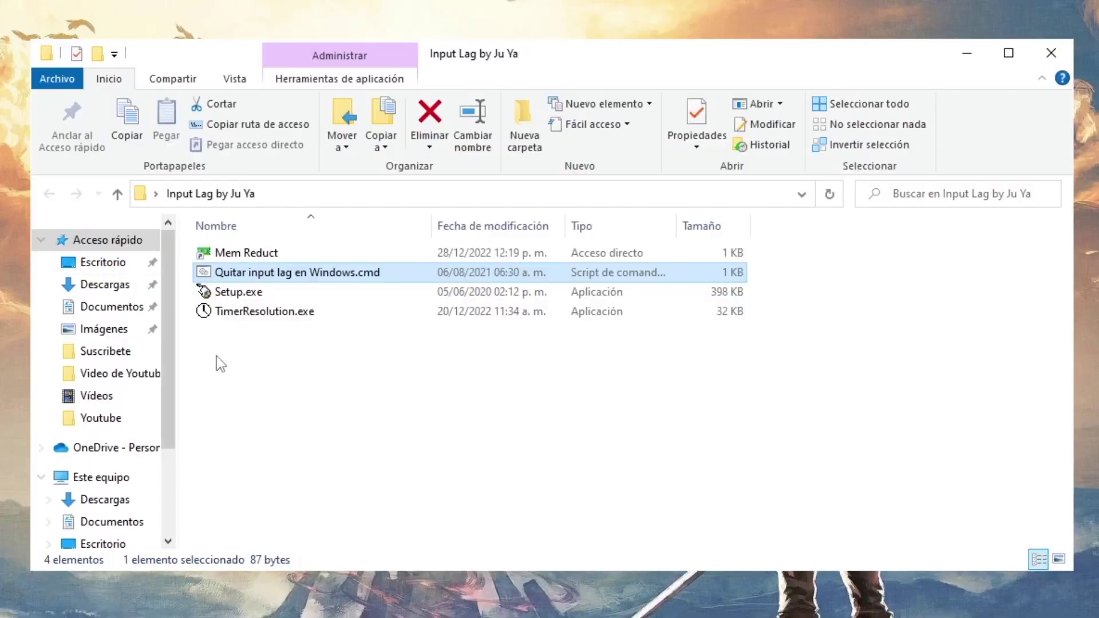
# Clear the file selection and launch TimerResolution.exe from the Input Lag by Ju Ya folder
pyautogui.moveTo(472, 358); pyautogui.dragTo(588, 265)
pyautogui.click(389, 364)
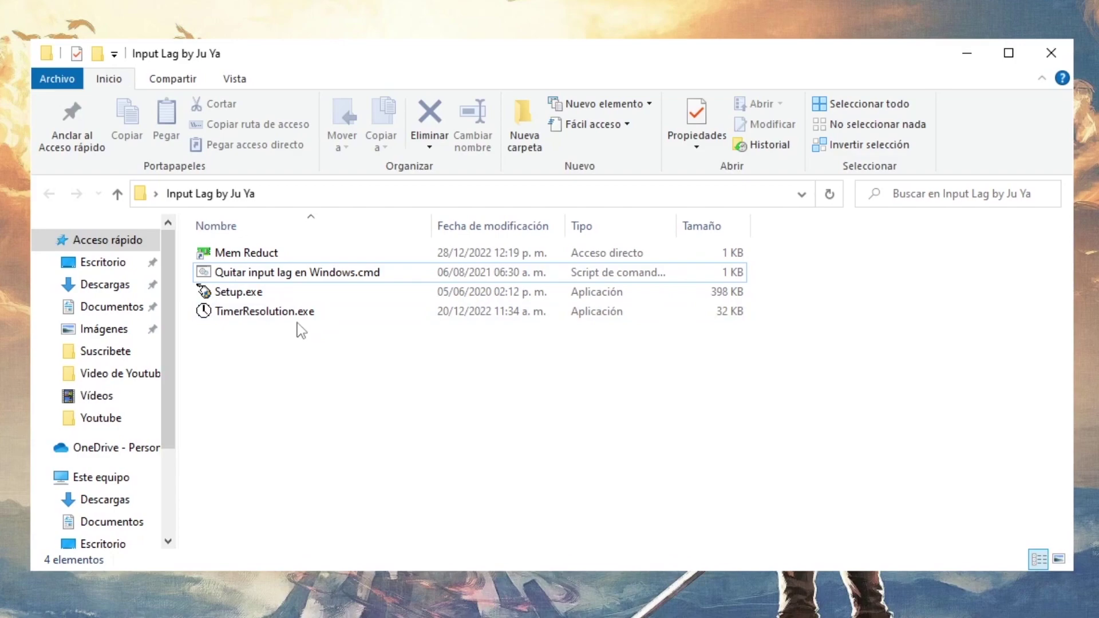
pyautogui.moveTo(296, 322)
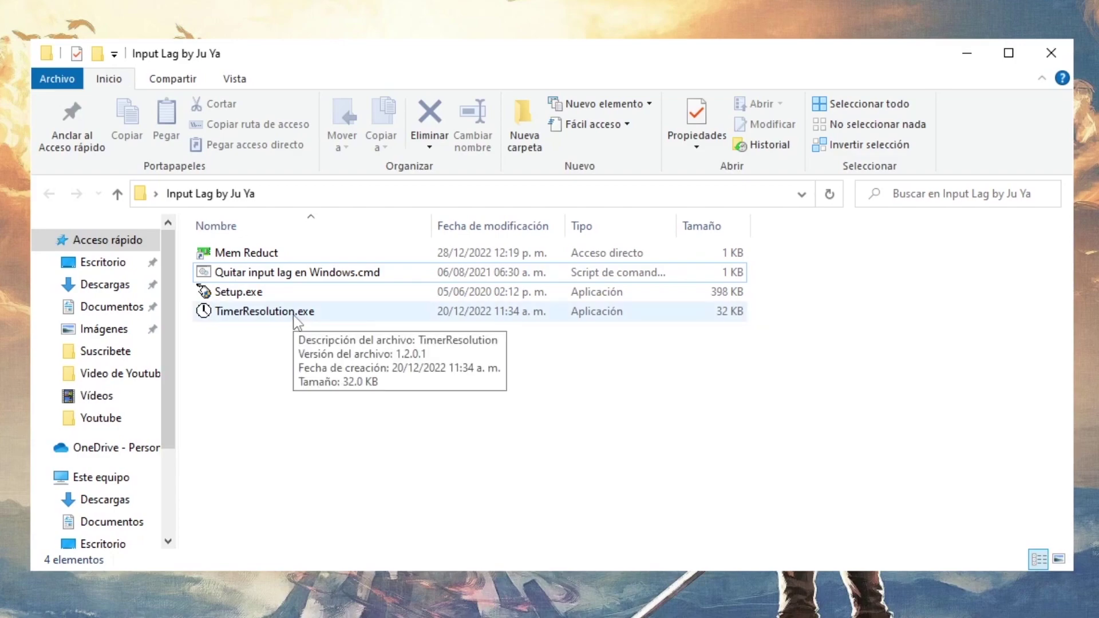
pyautogui.moveTo(236, 370); pyautogui.dragTo(481, 325)
pyautogui.doubleClick(308, 319)
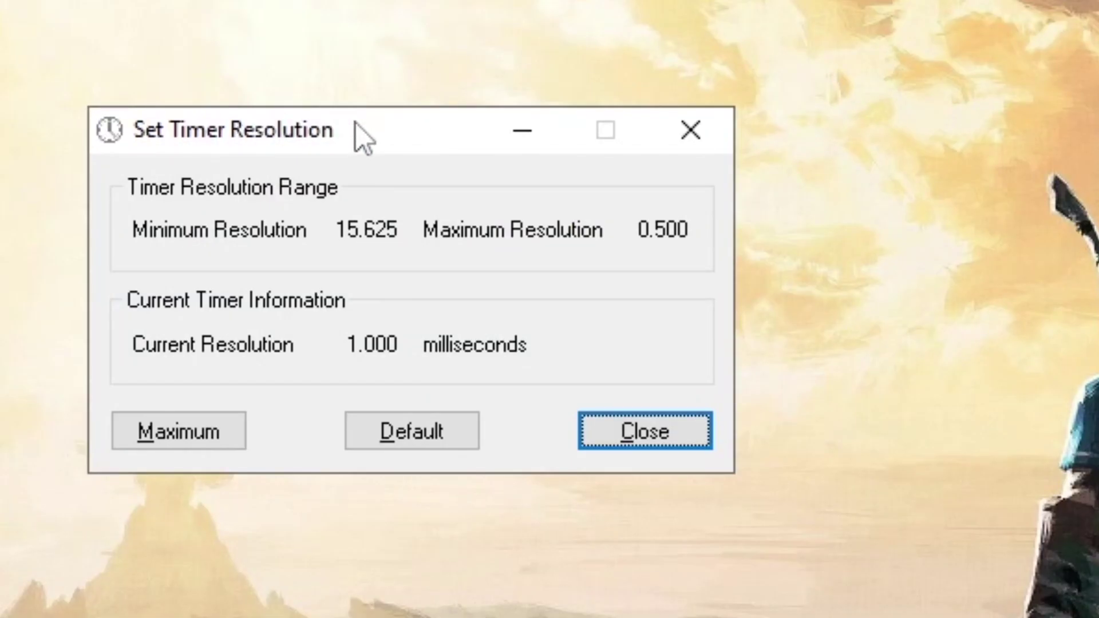
# Set the timer resolution to Maximum and minimize the Set Timer Resolution window
pyautogui.moveTo(357, 122); pyautogui.dragTo(474, 118)
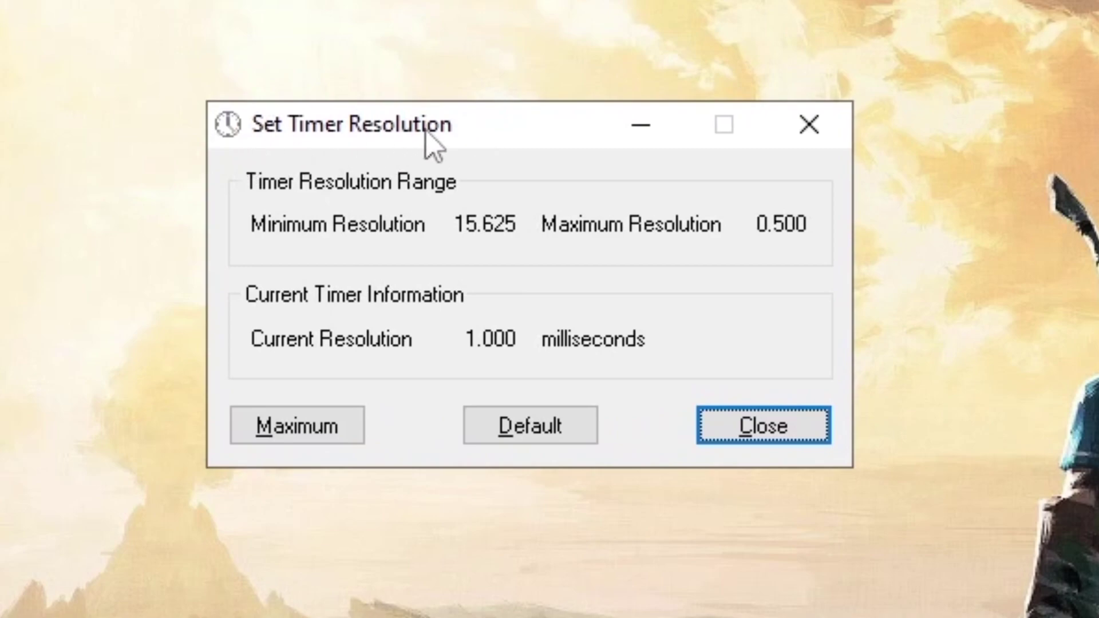
pyautogui.click(317, 442)
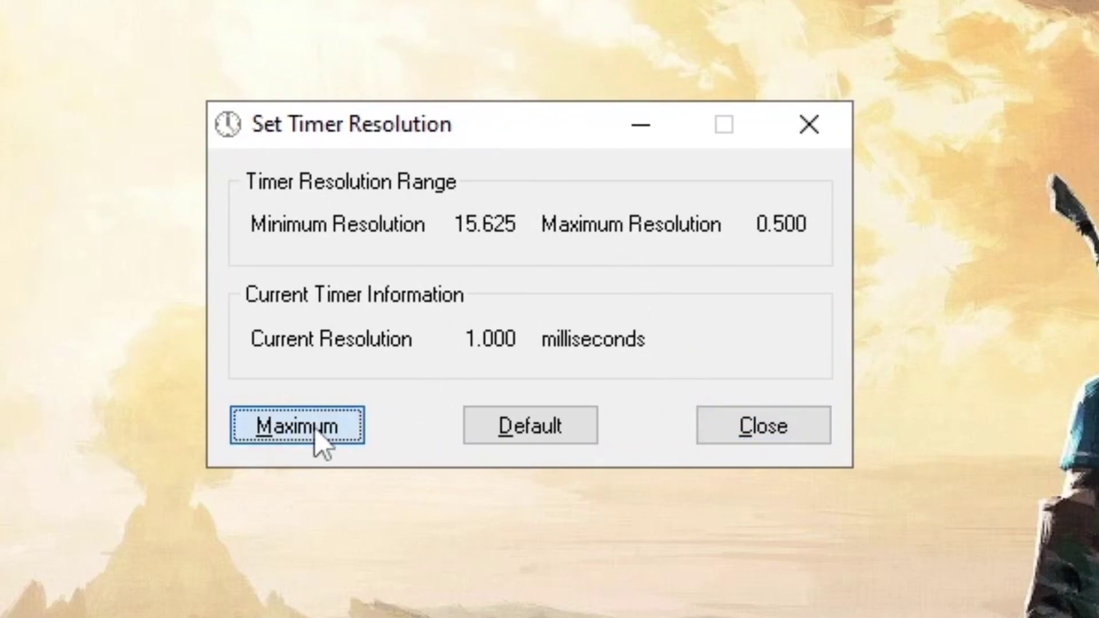
pyautogui.moveTo(475, 341); pyautogui.dragTo(584, 356)
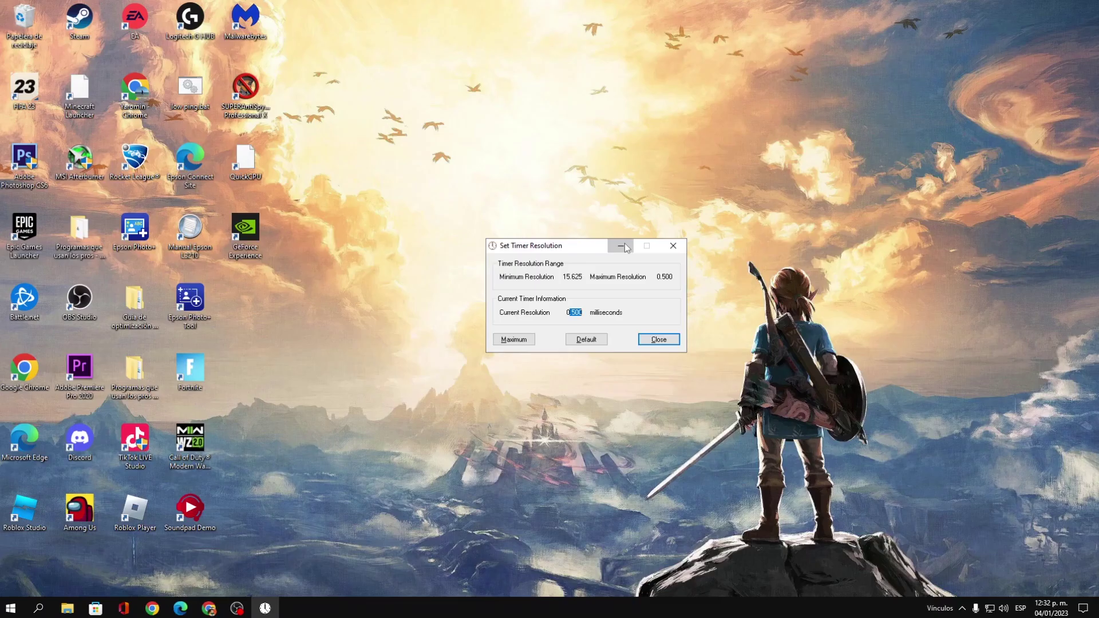
pyautogui.click(623, 245)
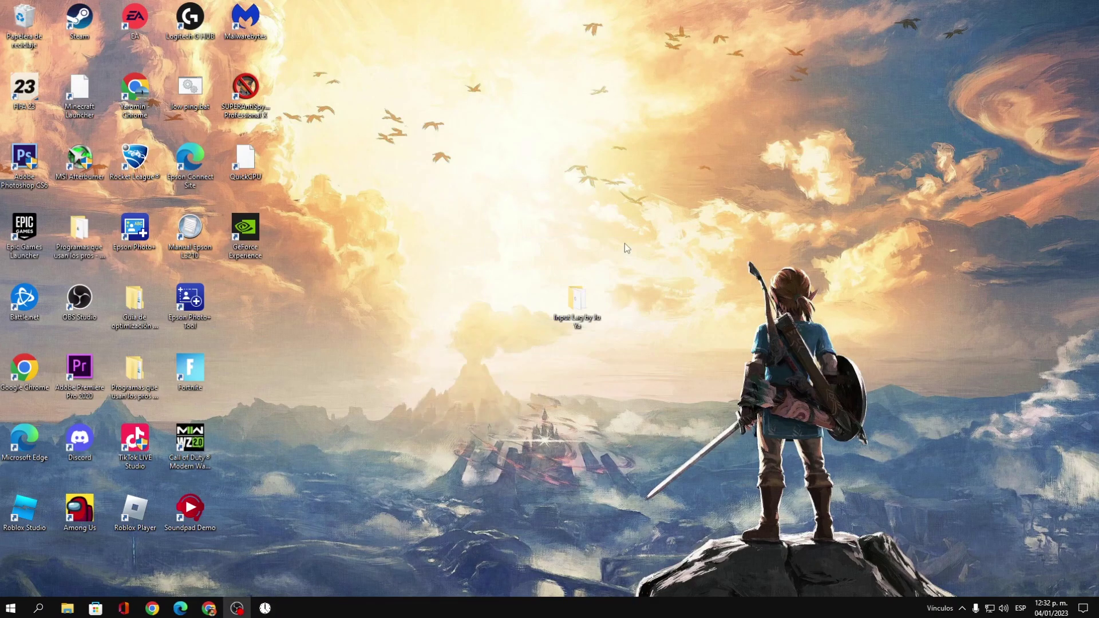
# Launch Setup.exe from the Input Lag by Ju Ya folder and set the USB device list to All
pyautogui.doubleClick(577, 298)
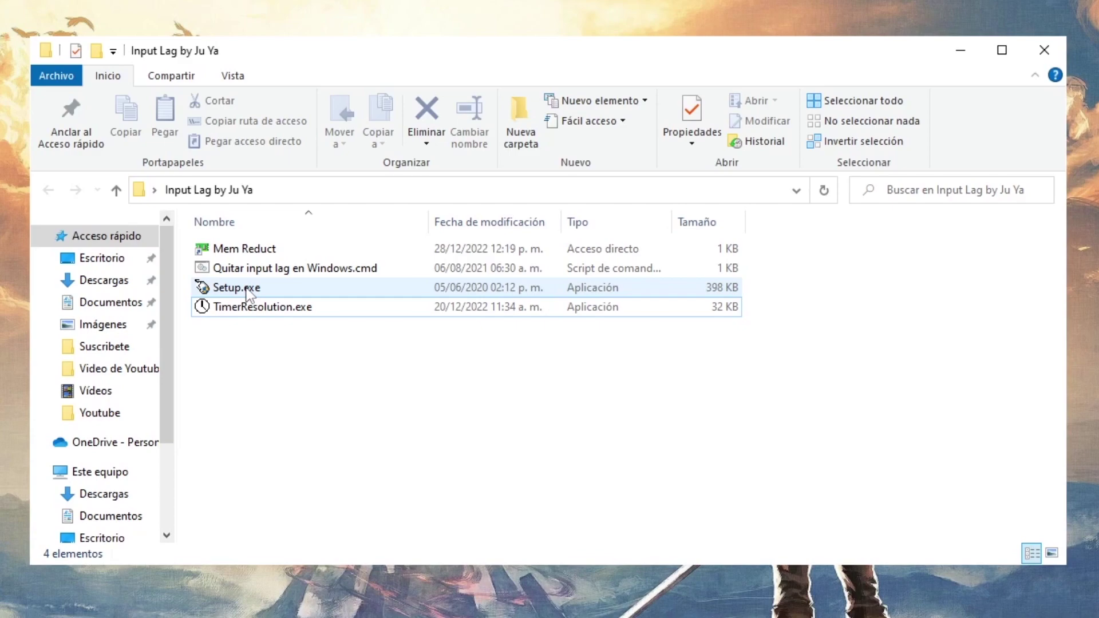
pyautogui.doubleClick(247, 289)
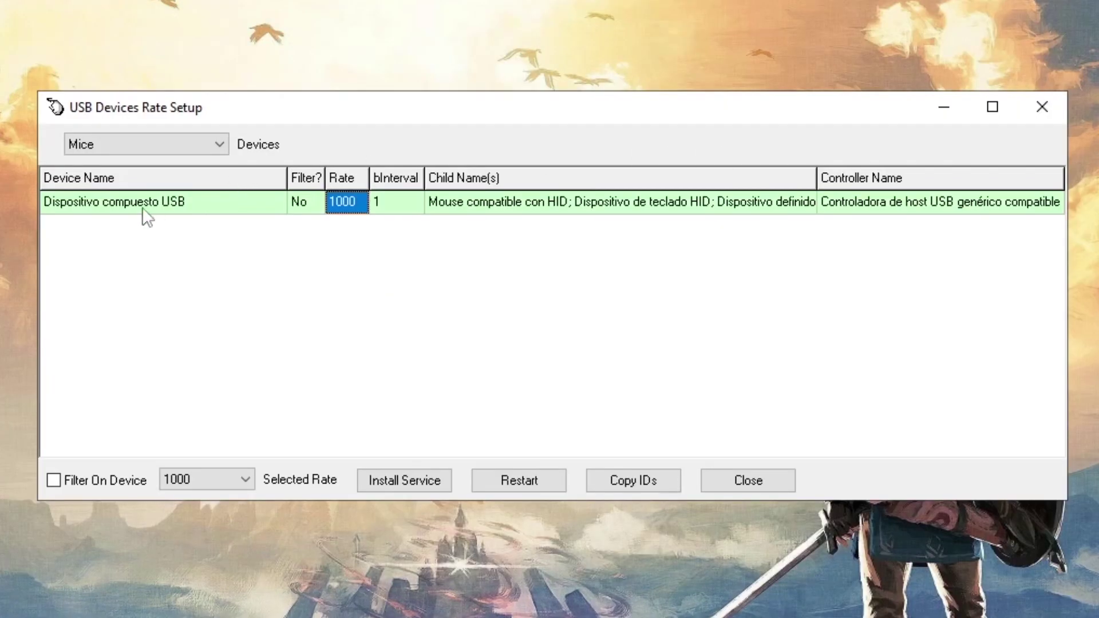
pyautogui.click(144, 210)
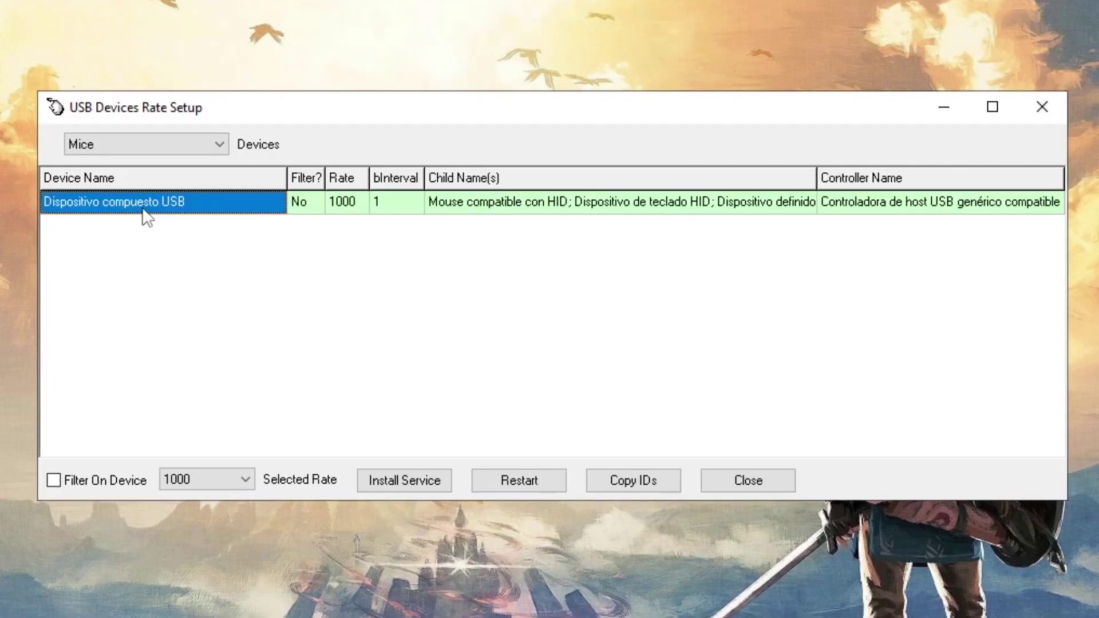
pyautogui.click(220, 143)
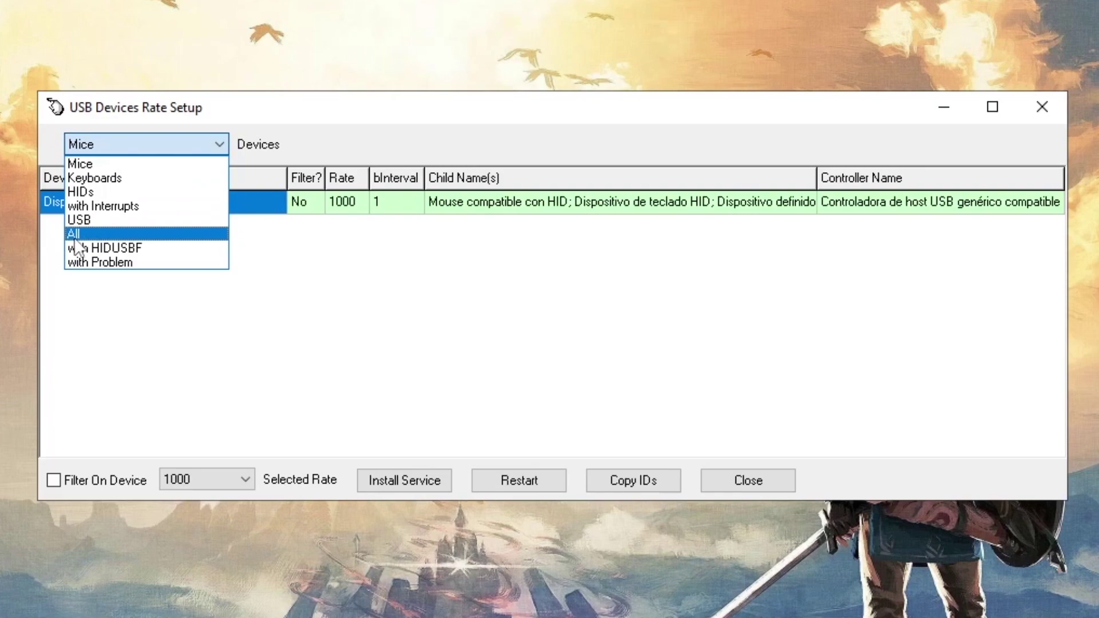
pyautogui.click(105, 236)
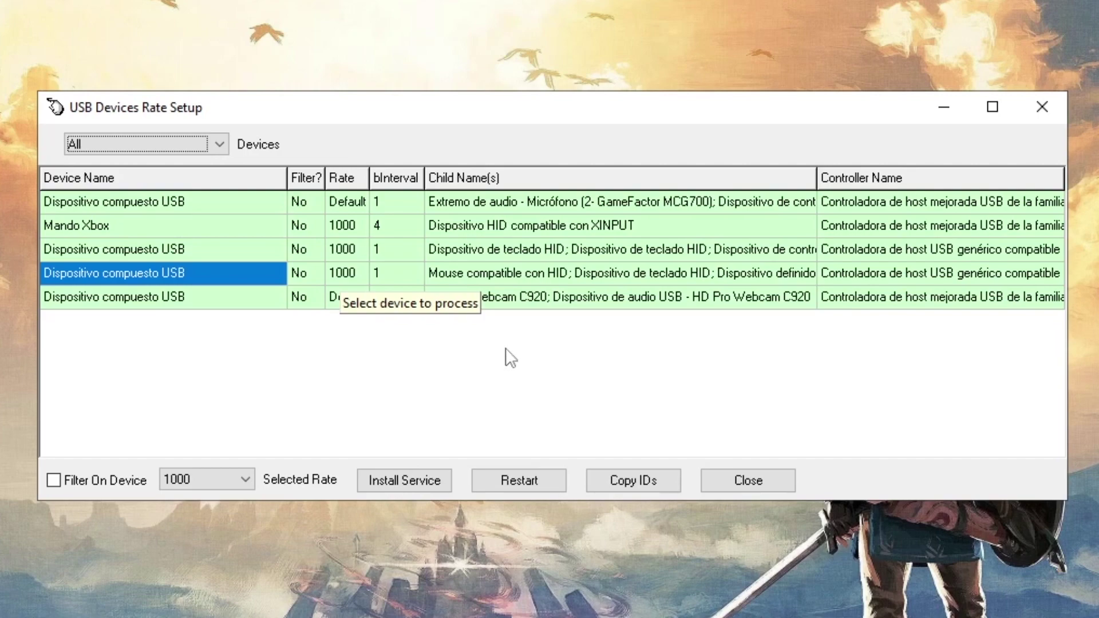
# Examine the keyboard, mouse and Mando Xbox entries in the USB device list
pyautogui.click(510, 272)
pyautogui.click(503, 254)
pyautogui.click(501, 272)
pyautogui.click(501, 255)
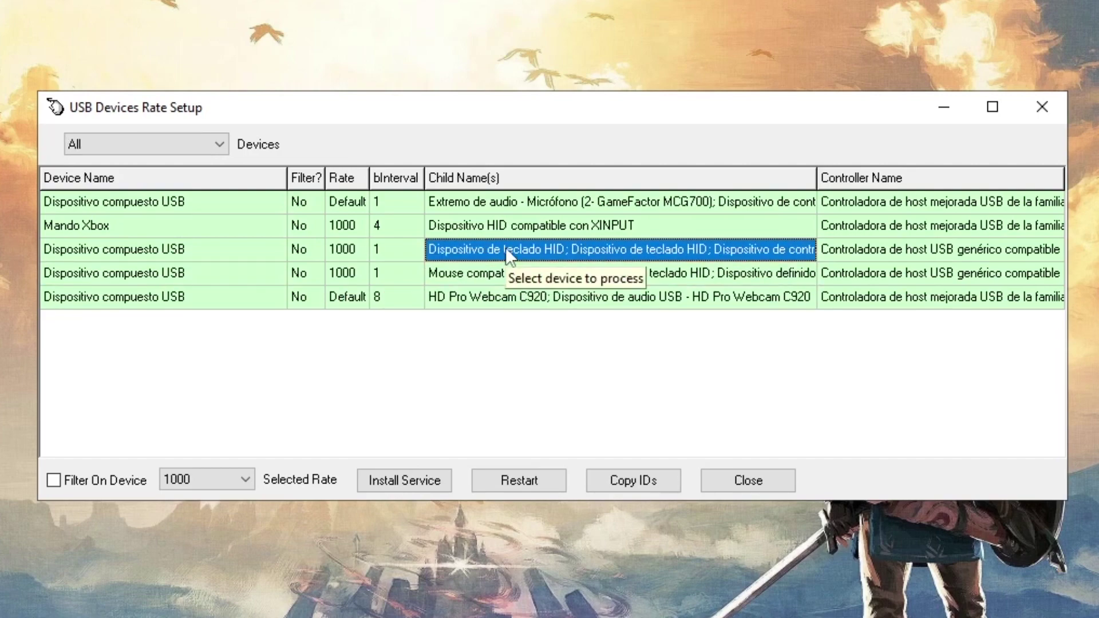
pyautogui.click(521, 225)
pyautogui.click(246, 225)
pyautogui.click(584, 223)
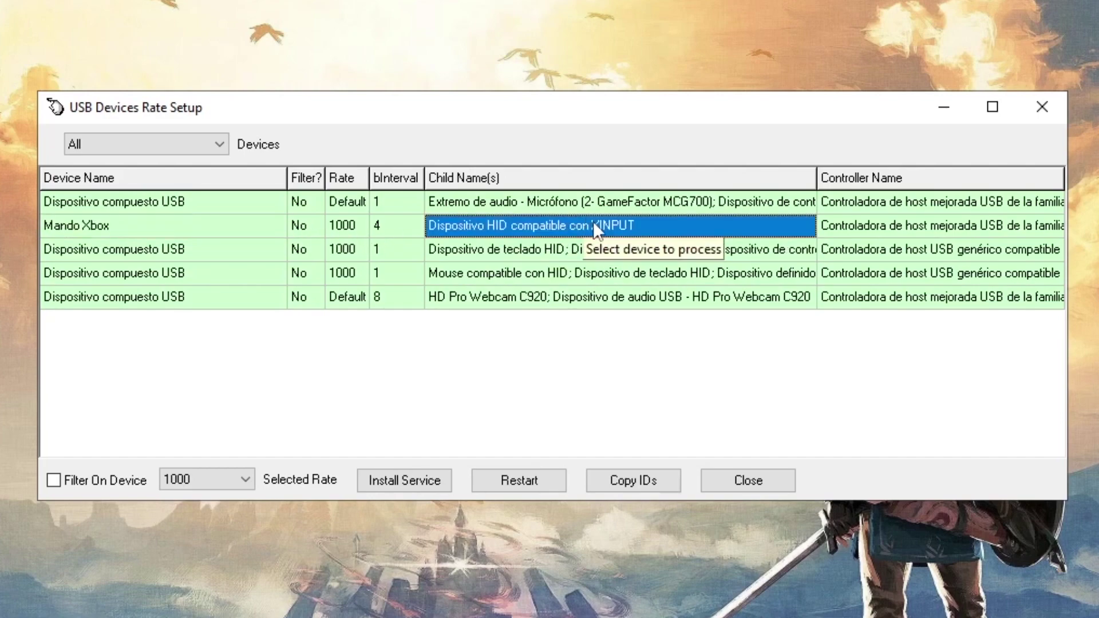
# Review the selectable rates for the Mando Xbox and keyboard devices, then minimize the USB Devices Rate Setup window
pyautogui.click(347, 229)
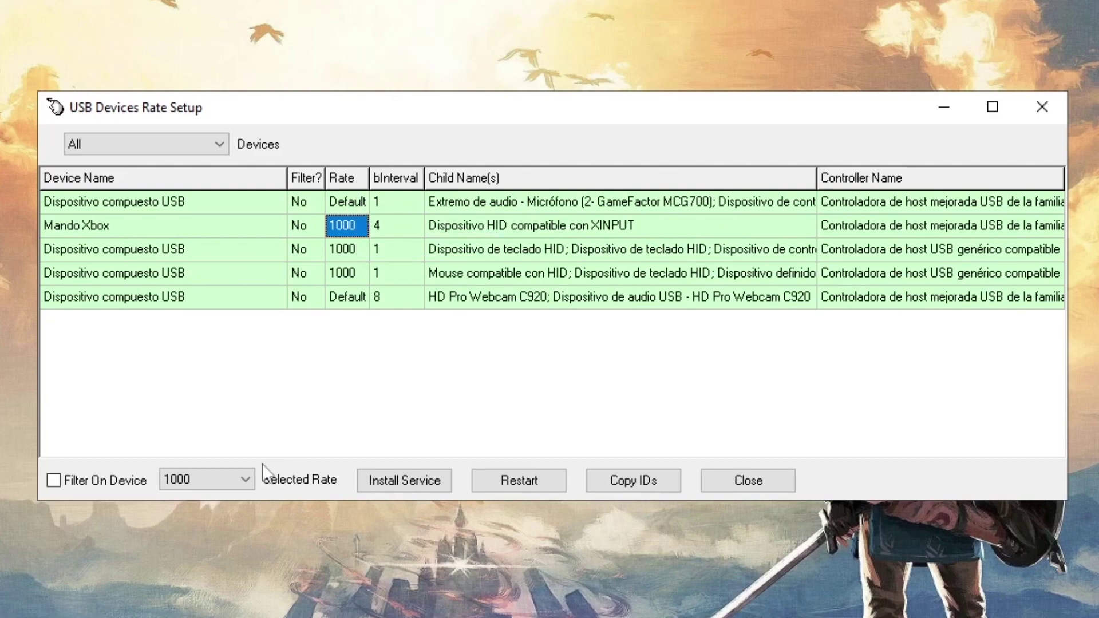
pyautogui.click(244, 479)
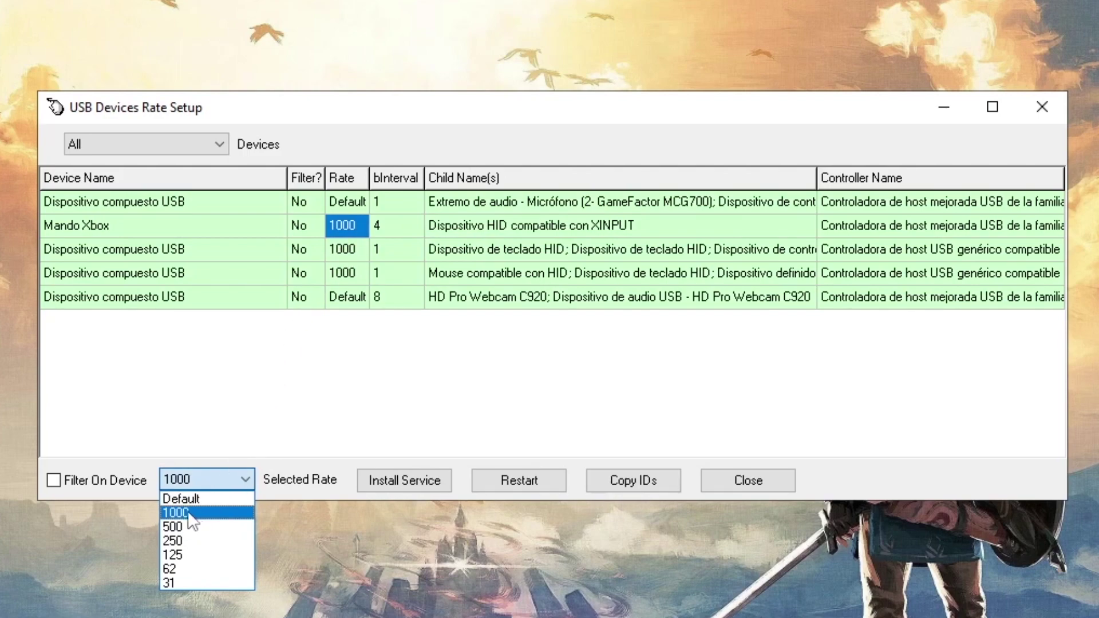
pyautogui.click(349, 264)
pyautogui.click(349, 252)
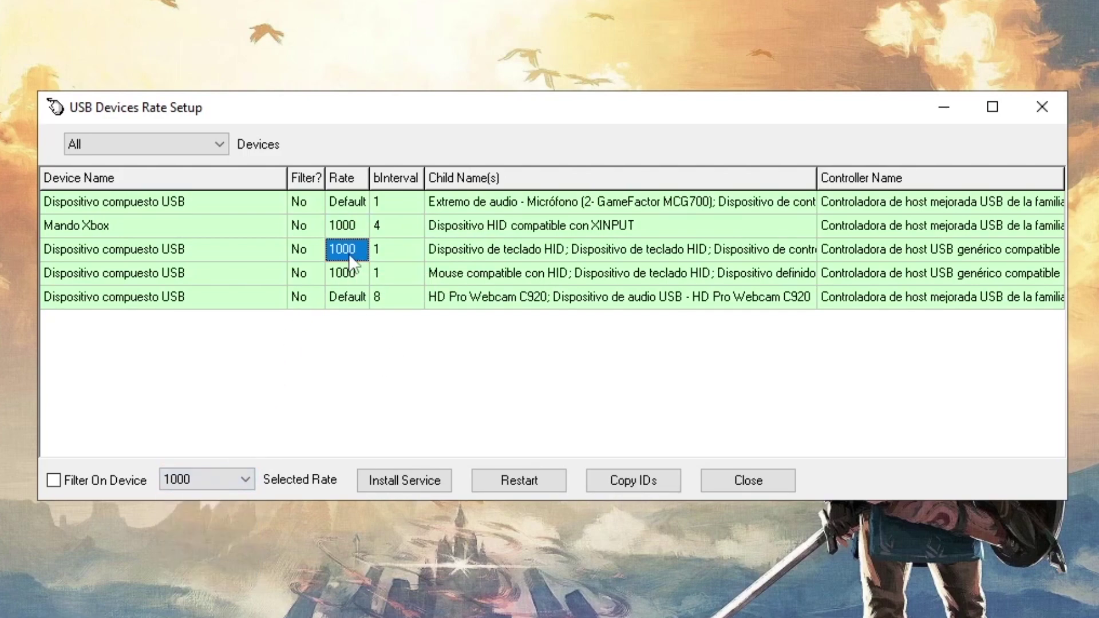
pyautogui.click(243, 467)
pyautogui.click(376, 372)
pyautogui.click(945, 112)
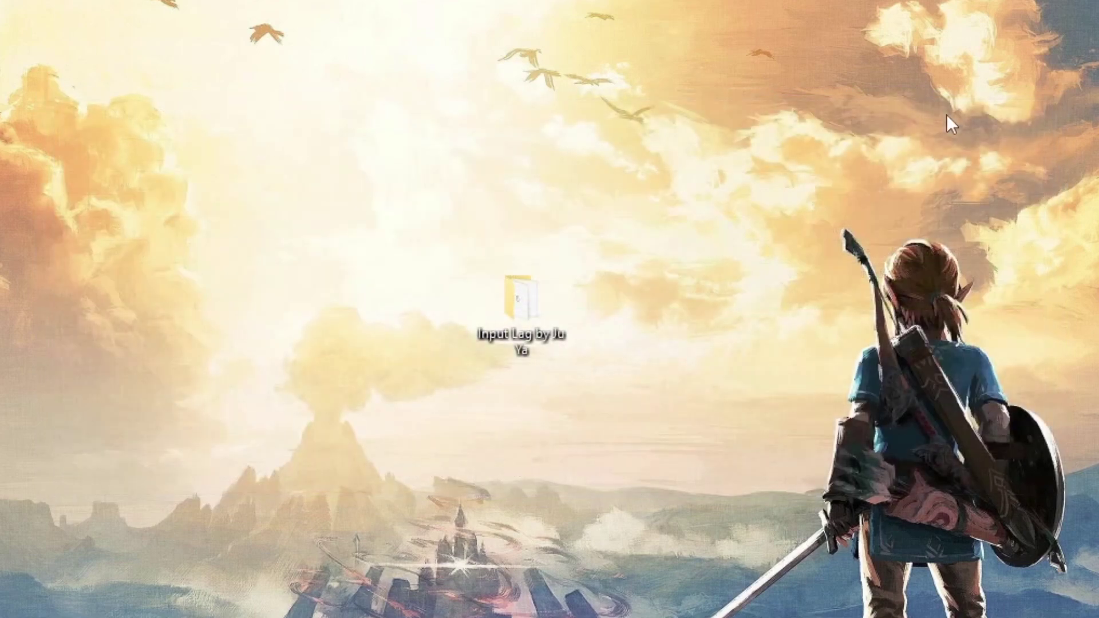
# Return to the Input Lag by Ju Ya folder and highlight the Mem Reduct shortcut
pyautogui.hotkey('alt', 'Tab')
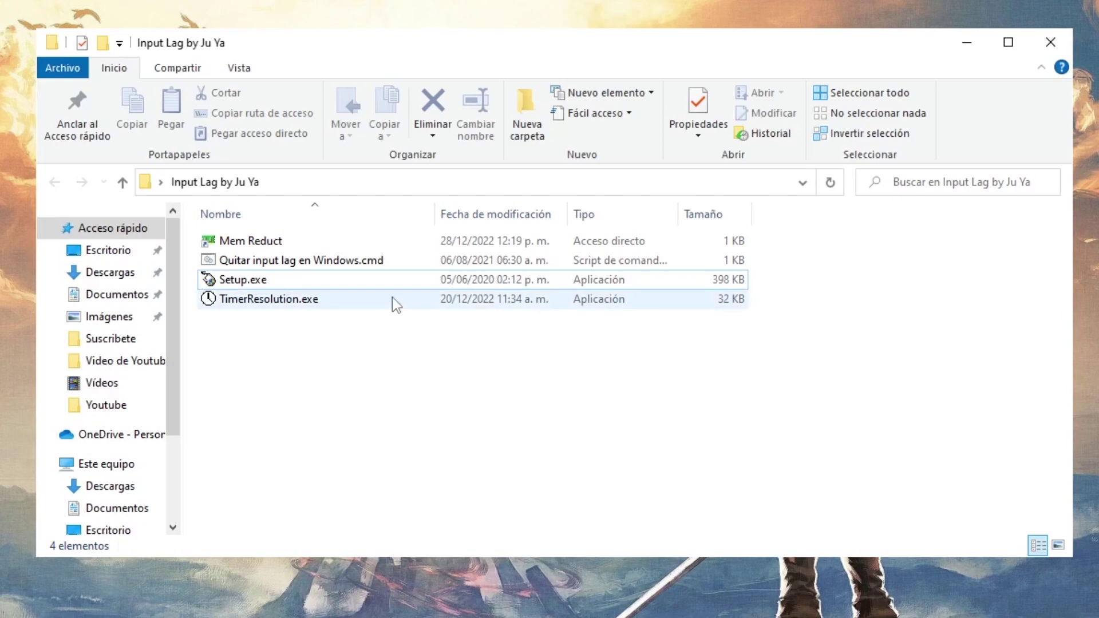
pyautogui.moveTo(810, 233); pyautogui.dragTo(200, 247)
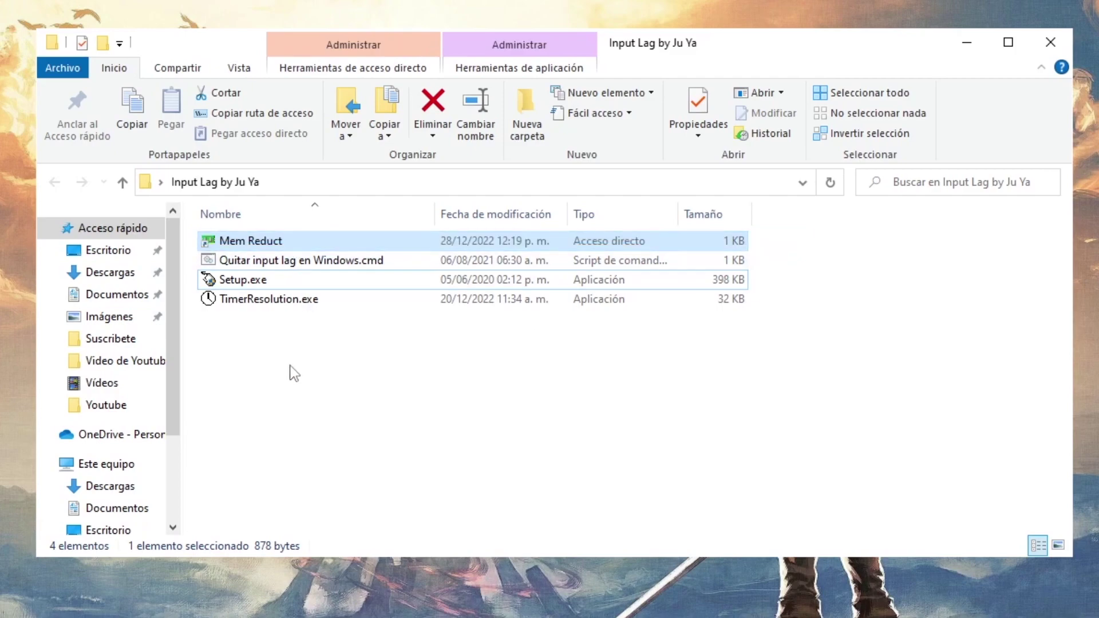
pyautogui.click(292, 365)
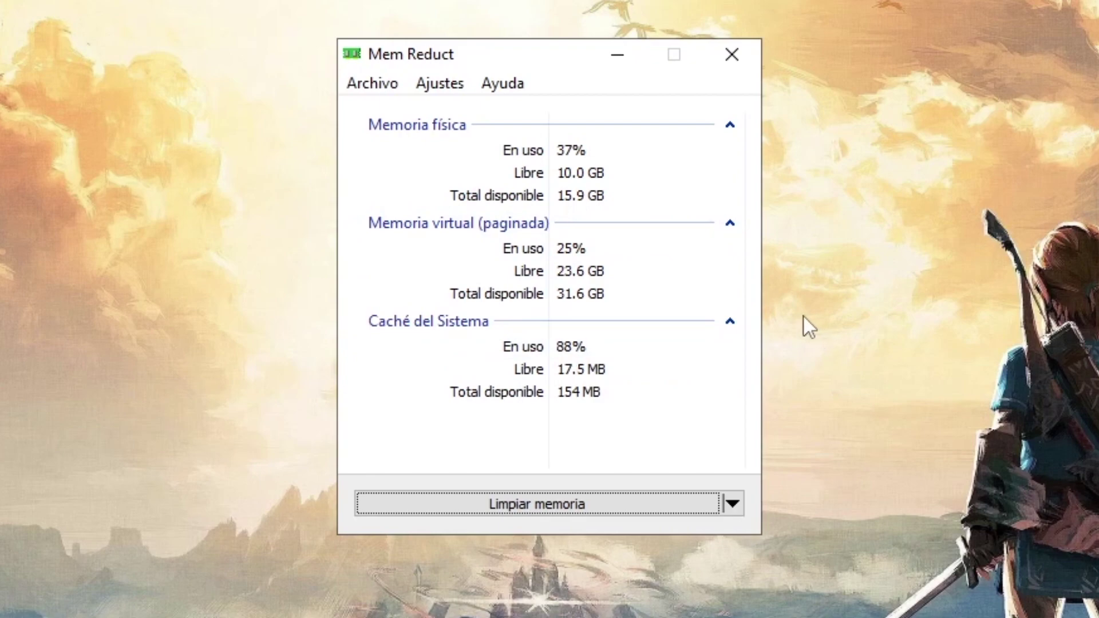
# Minimize Mem Reduct and check for its icon among the hidden notification-area icons
pyautogui.click(621, 51)
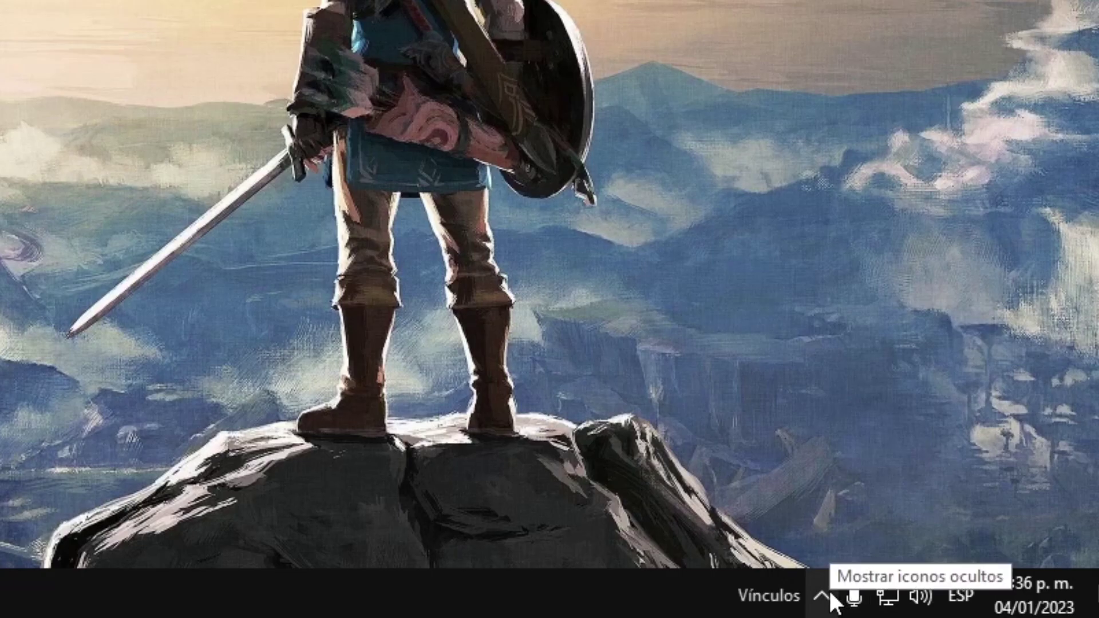
pyautogui.click(831, 595)
pyautogui.moveTo(771, 548)
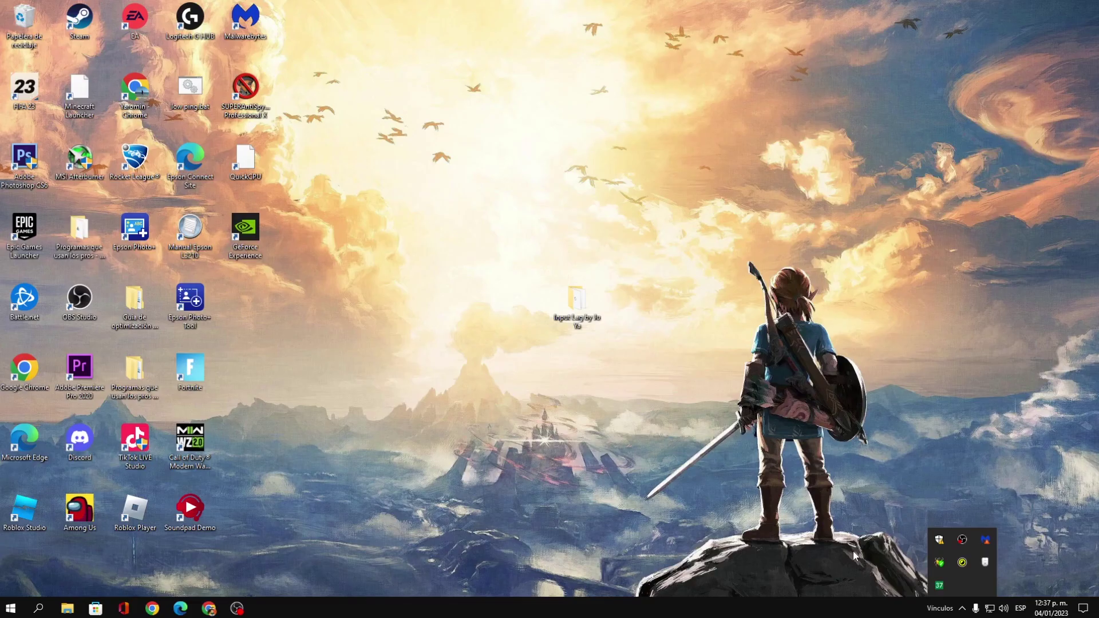
pyautogui.click(853, 550)
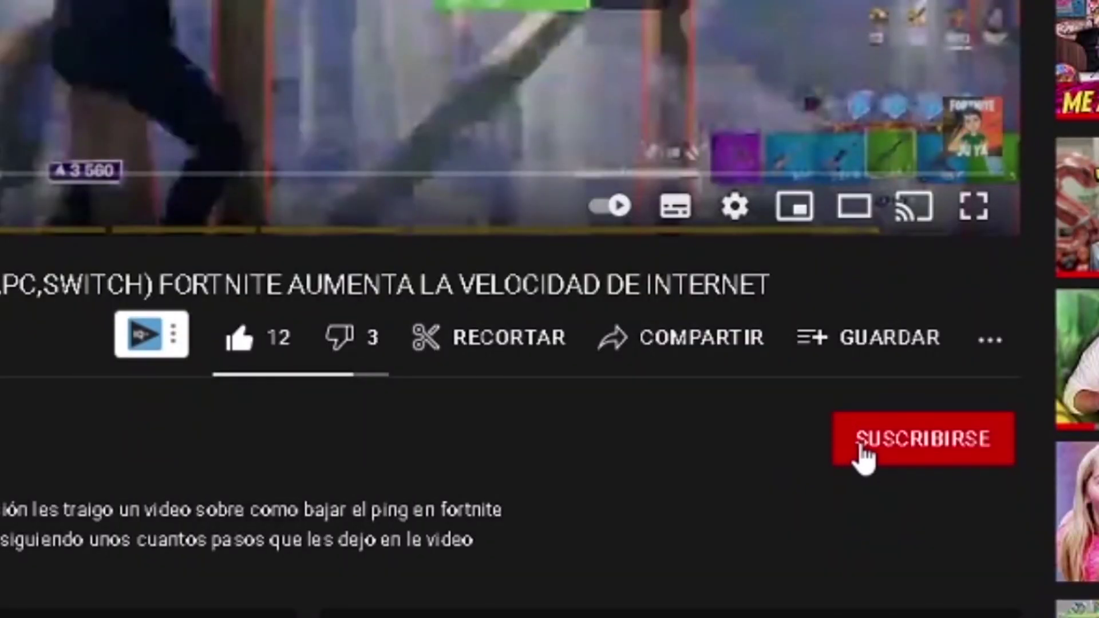
# Subscribe to the channel and set its notifications to Todas
pyautogui.click(862, 450)
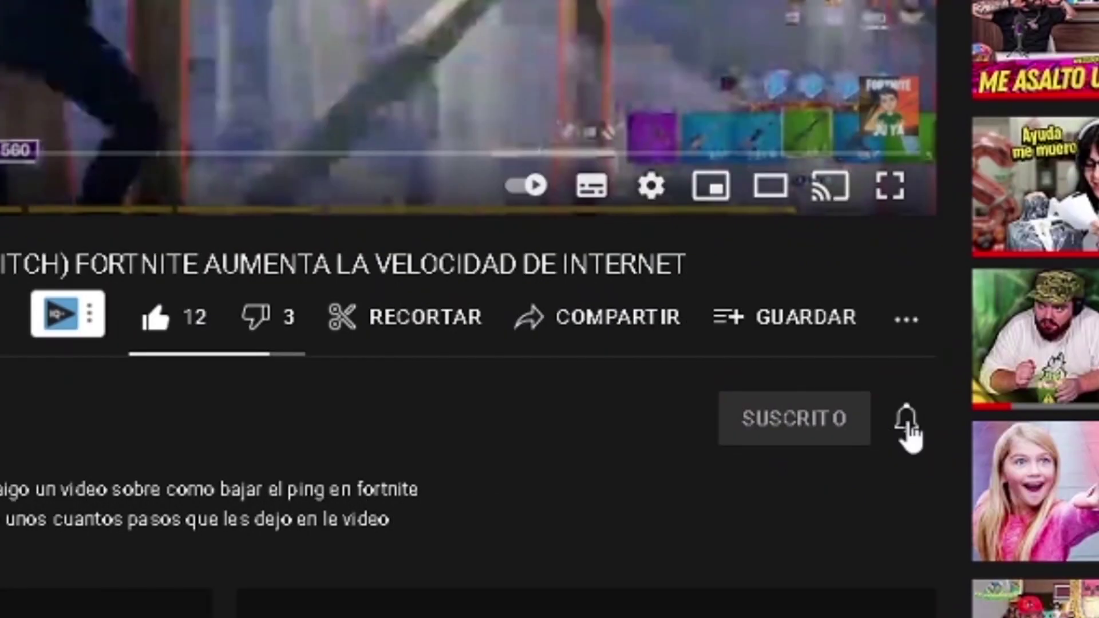
pyautogui.click(991, 442)
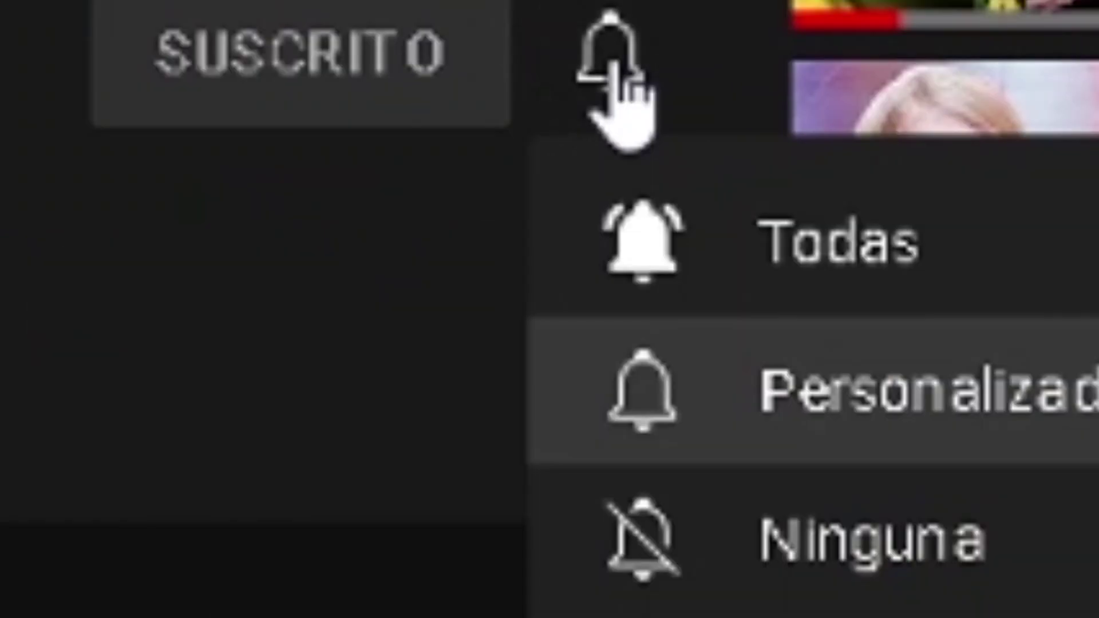
pyautogui.click(765, 229)
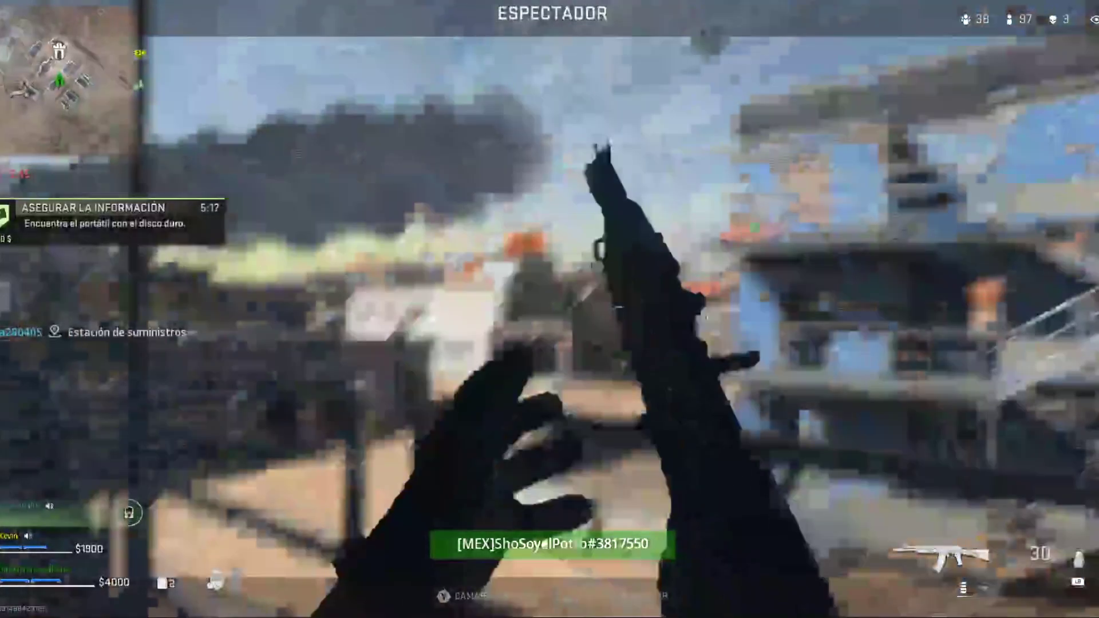